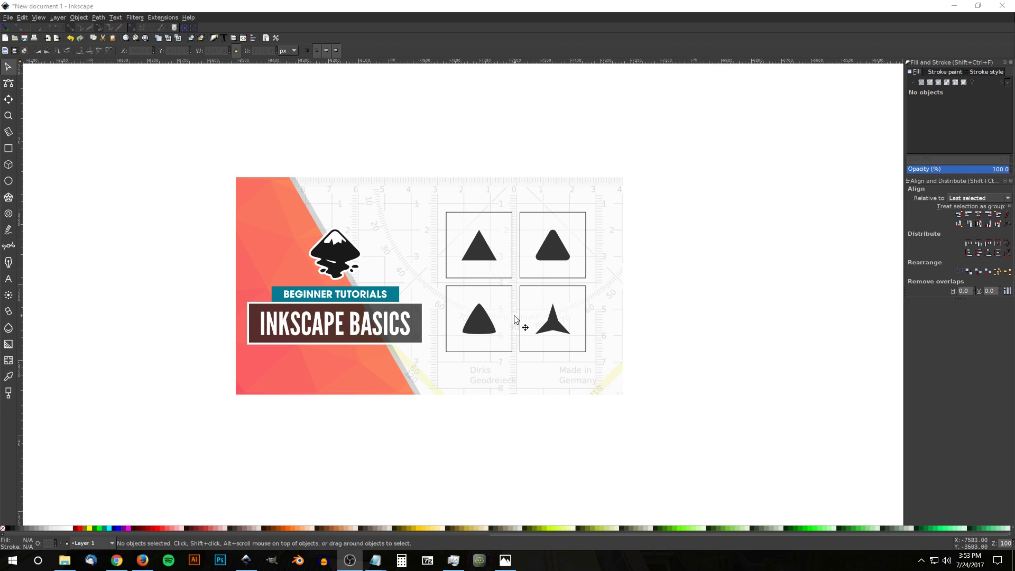
Pan the canvas to frame the reference image with empty space below it
scroll(516, 320, right, 1)
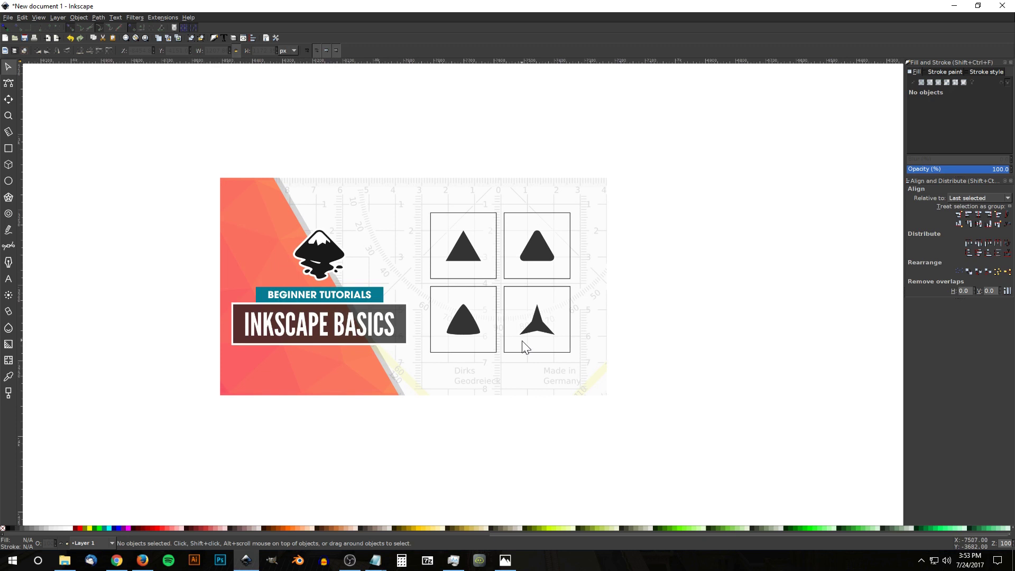
drag(523, 346, 537, 323)
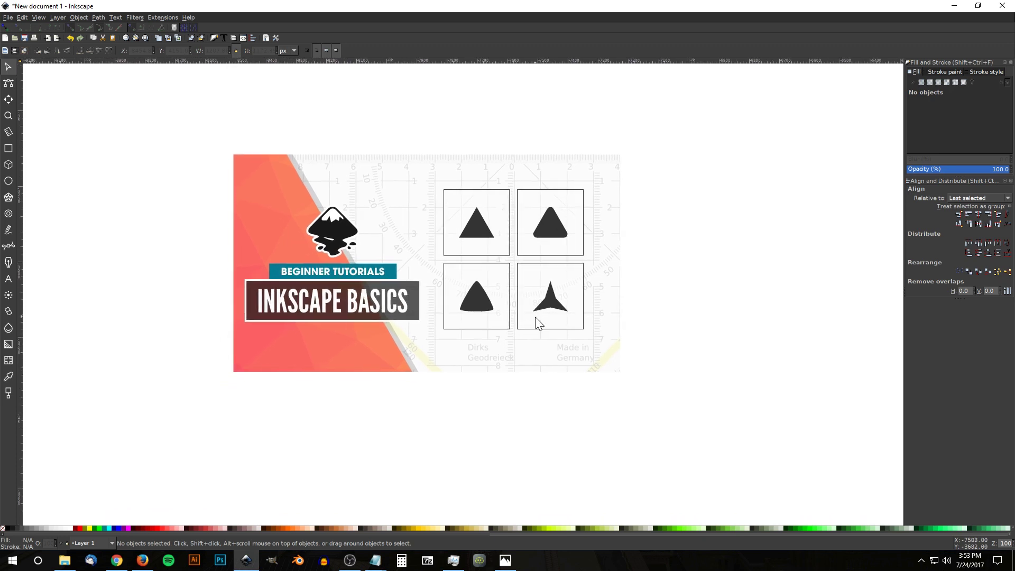
drag(519, 385, 524, 354)
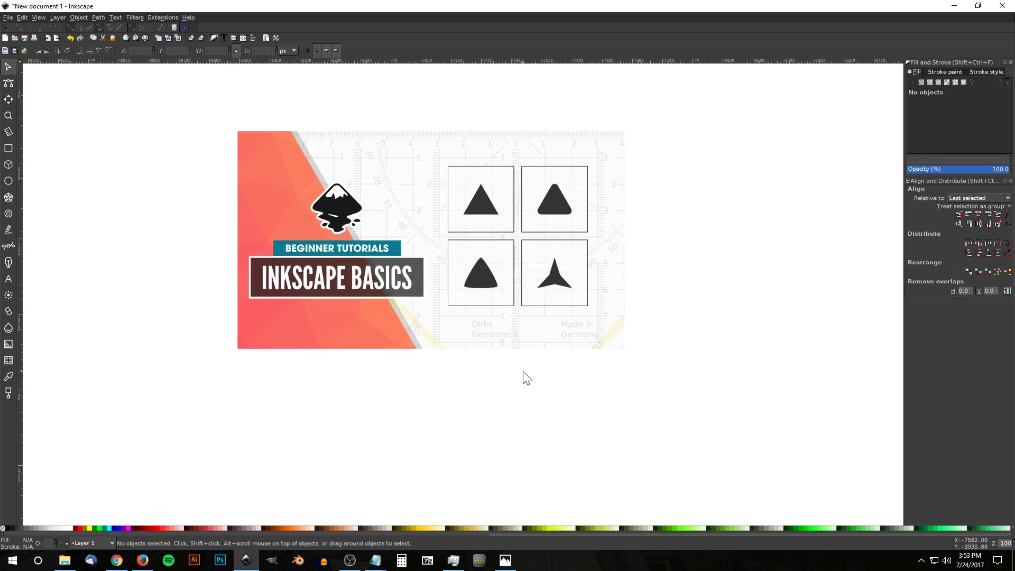
mouse_move(513, 393)
mouse_down()
mouse_move(510, 365)
mouse_move(517, 375)
mouse_up()
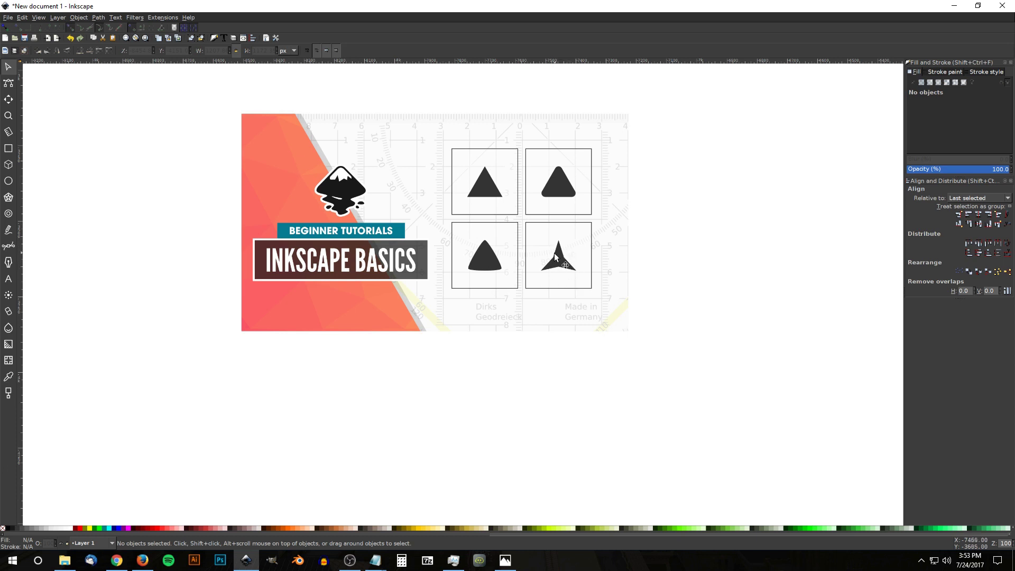
scroll(512, 335, down, 1)
scroll(512, 336, left, 1)
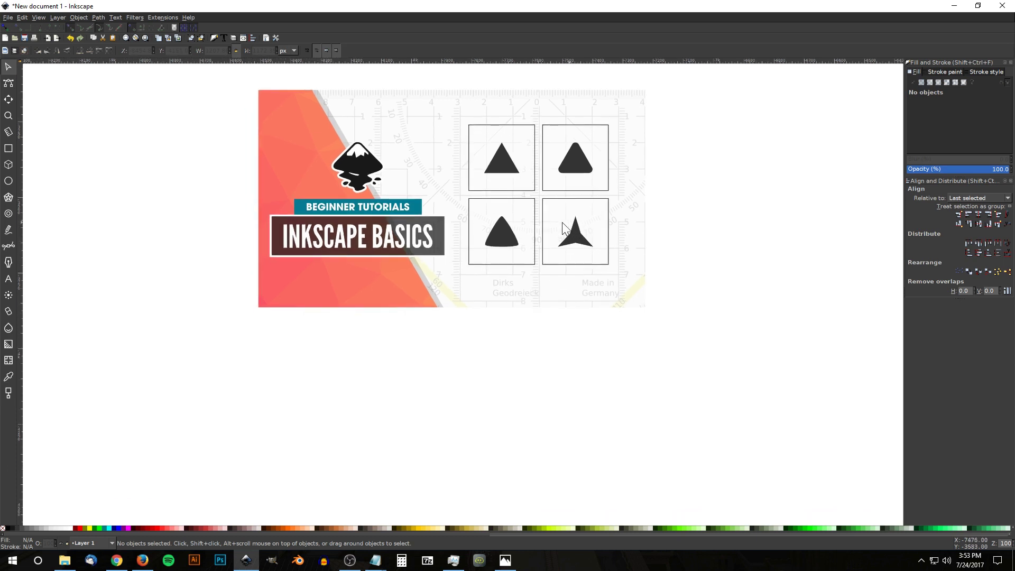
drag(368, 434, 413, 422)
scroll(297, 369, down, 1)
scroll(297, 369, right, 1)
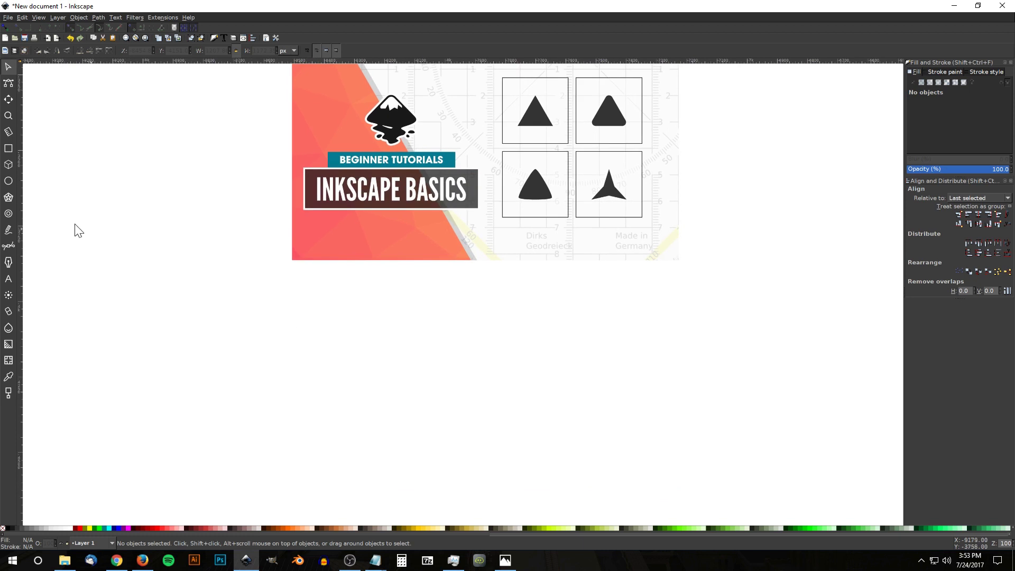
Draw a Ctrl-snapped three-corner polygon triangle below the reference image
click(8, 198)
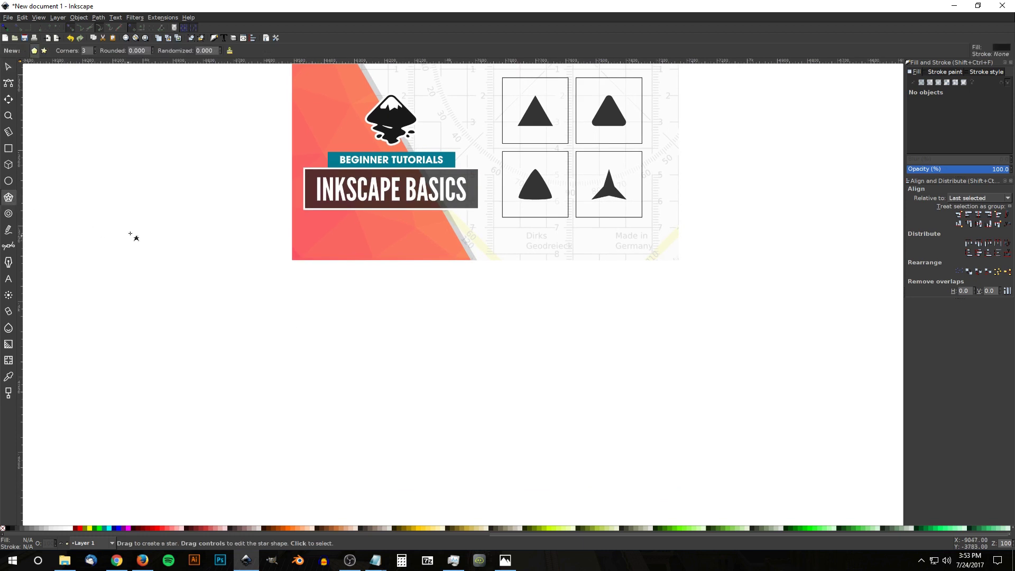
scroll(601, 193, up, 1)
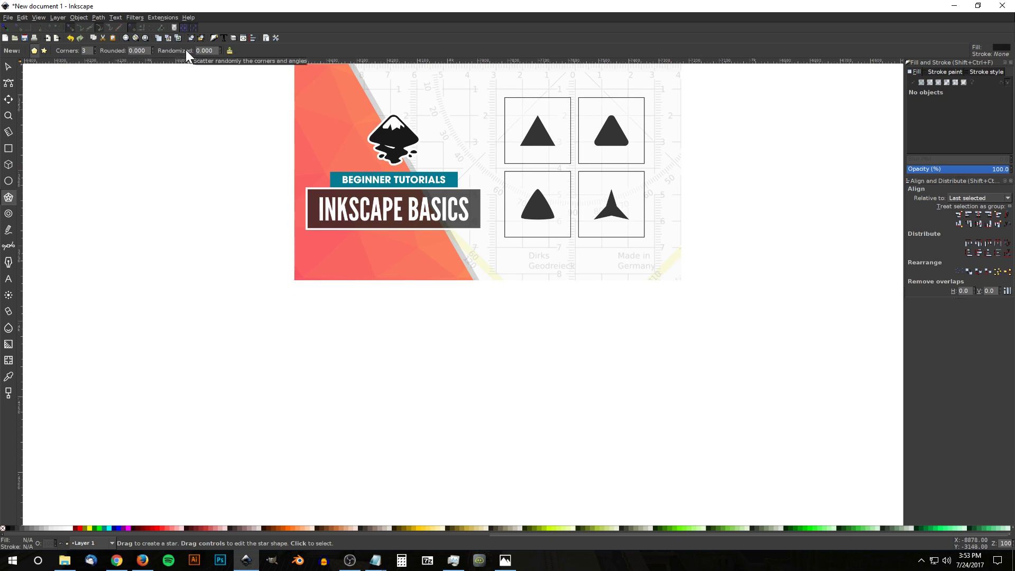
scroll(407, 291, down, 3)
key(ctrl)
drag(323, 321, 323, 257)
scroll(390, 417, up, 3)
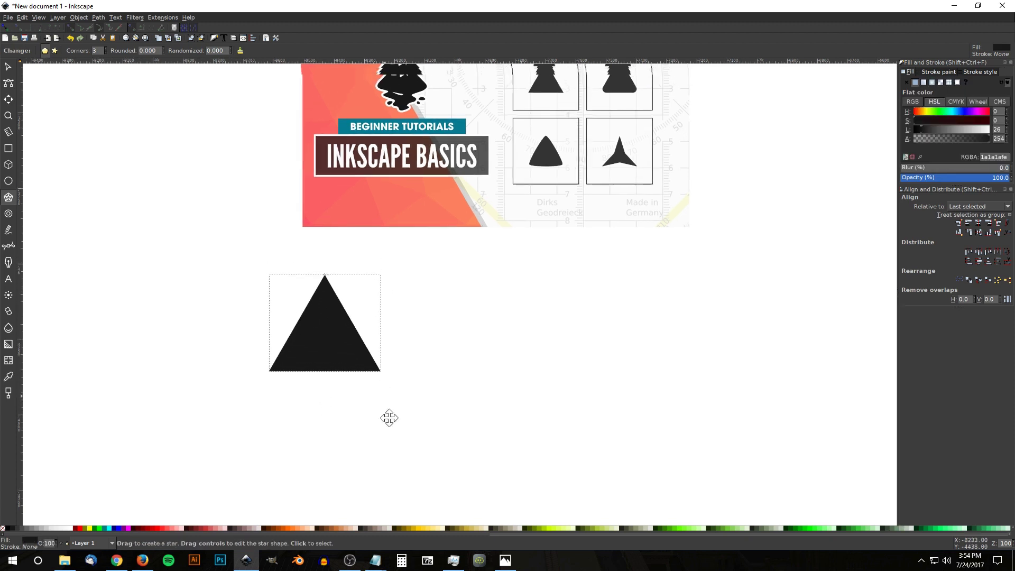
scroll(442, 349, up, 1)
scroll(442, 349, right, 2)
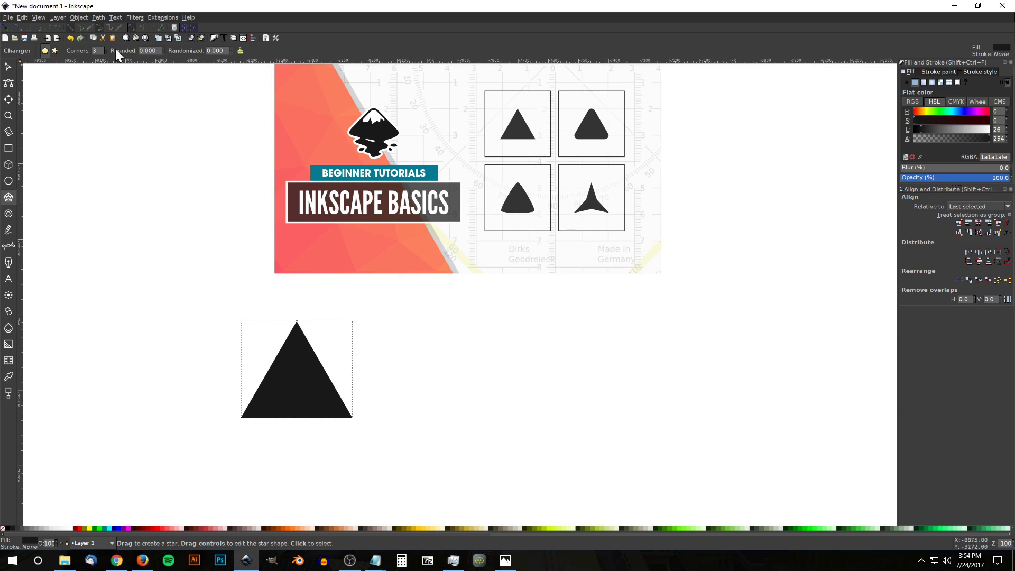
click(163, 47)
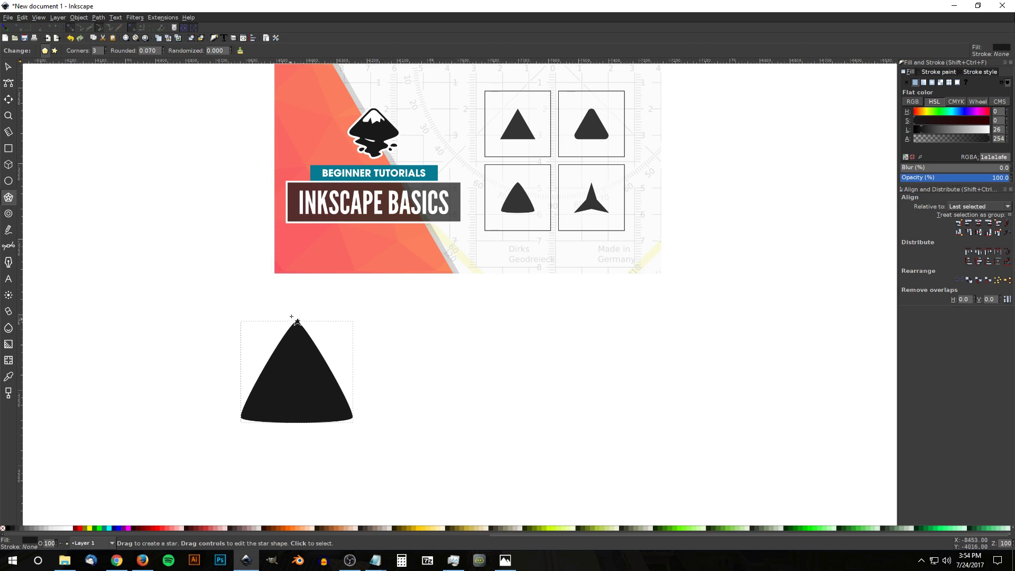
click(164, 47)
click(164, 47)
click(163, 48)
click(163, 48)
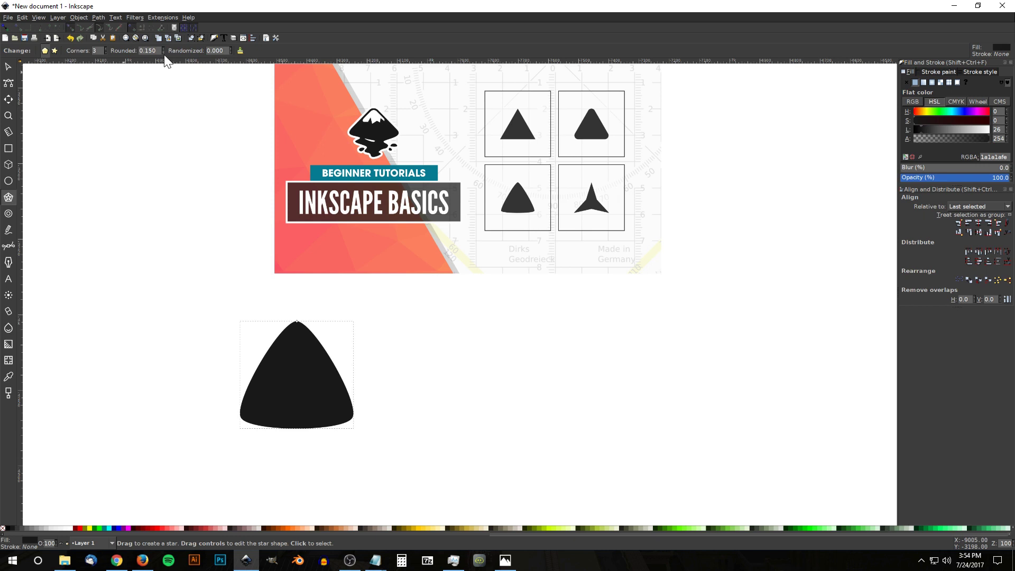
key(ctrl+z)
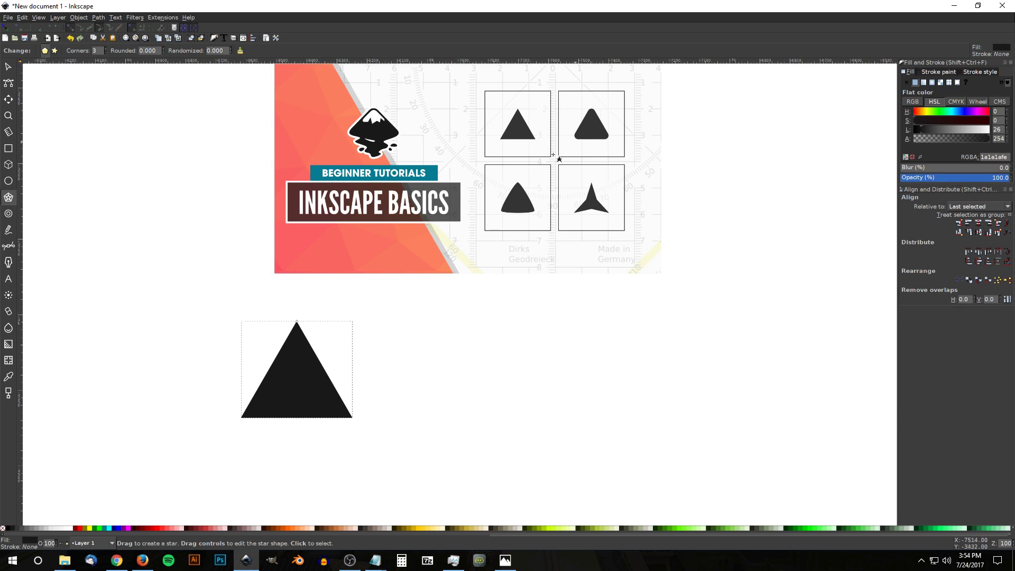
scroll(554, 323, up, 2)
scroll(582, 291, left, 2)
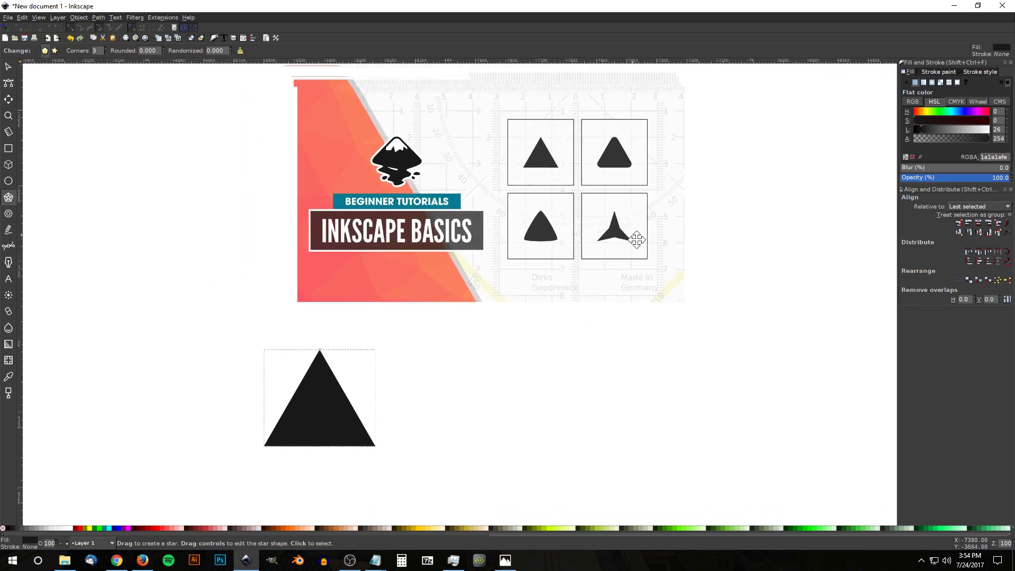
scroll(467, 294, down, 2)
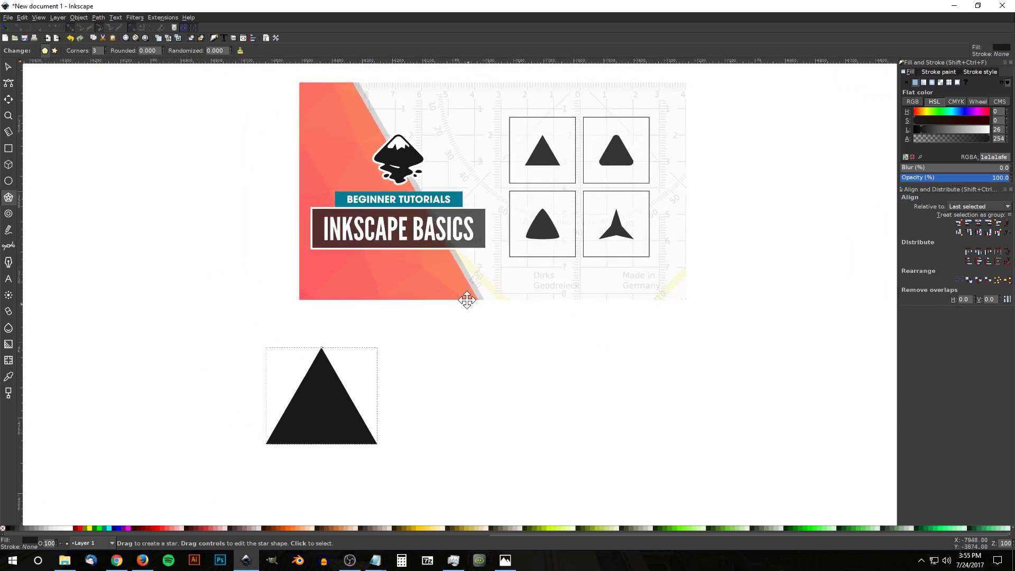
Nudge the triangle slightly and give it a flat red outline
click(8, 67)
mouse_move(302, 362)
mouse_down()
mouse_move(324, 380)
mouse_move(299, 355)
mouse_up()
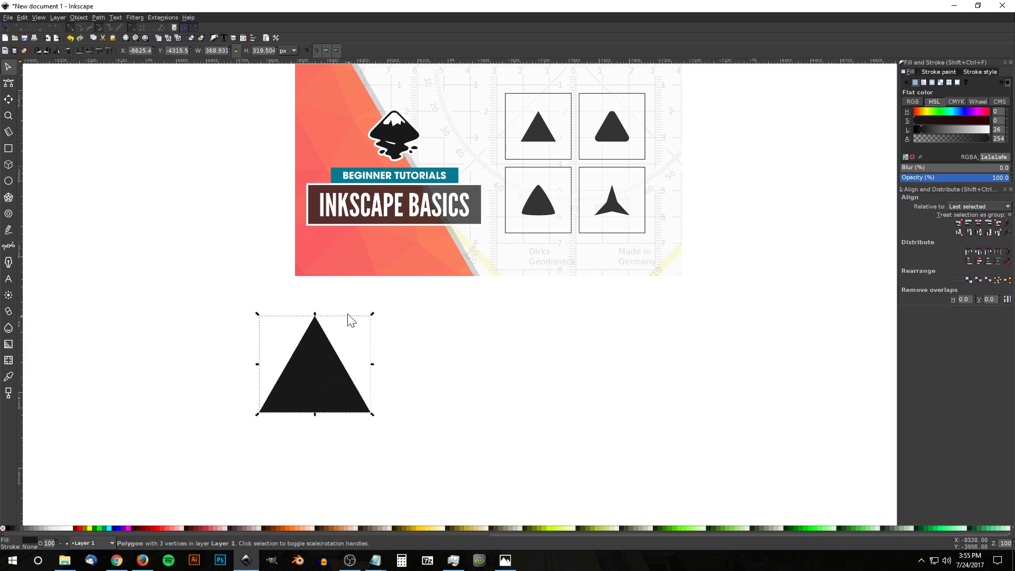
click(927, 71)
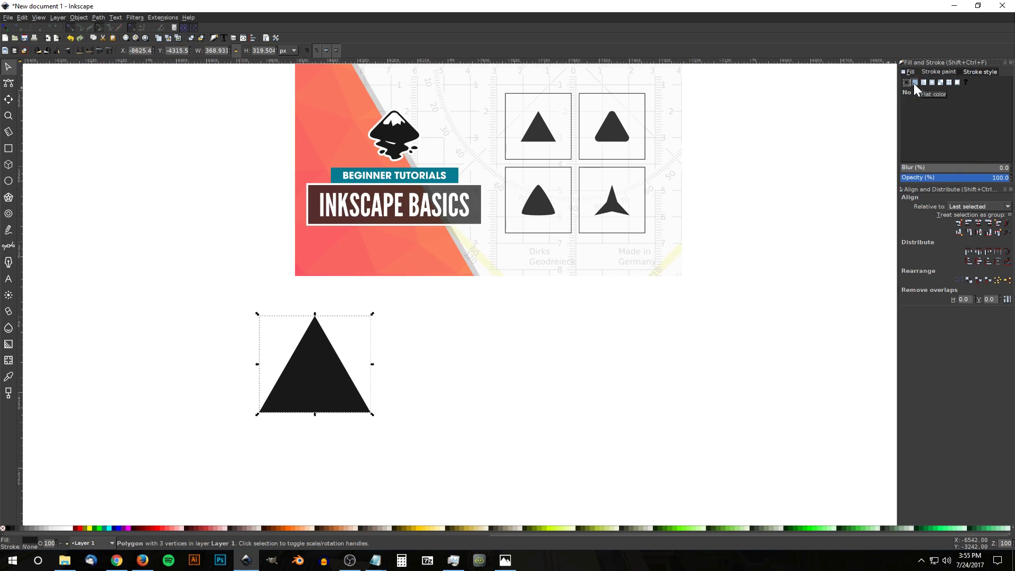
click(914, 83)
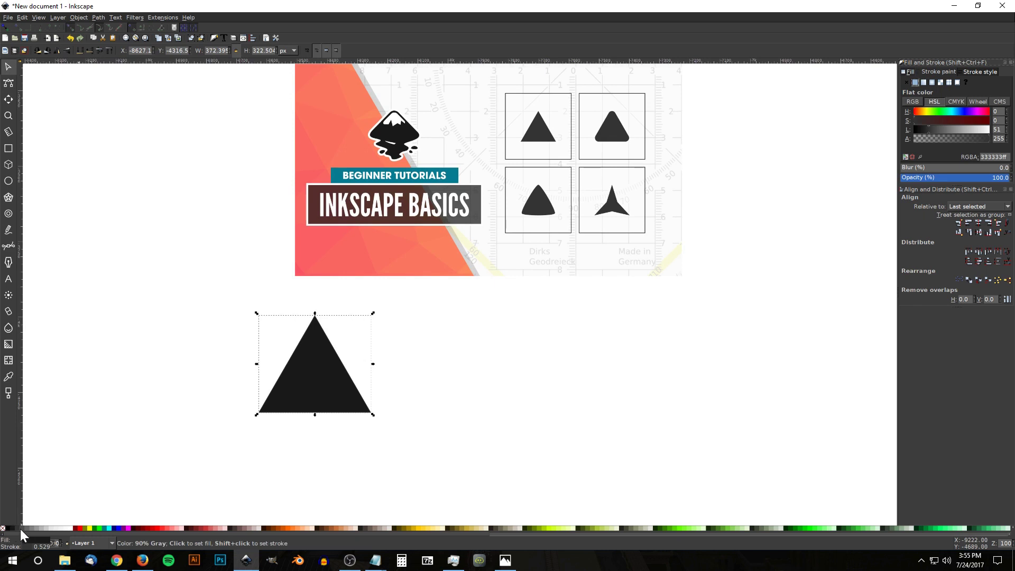
shift+click(80, 527)
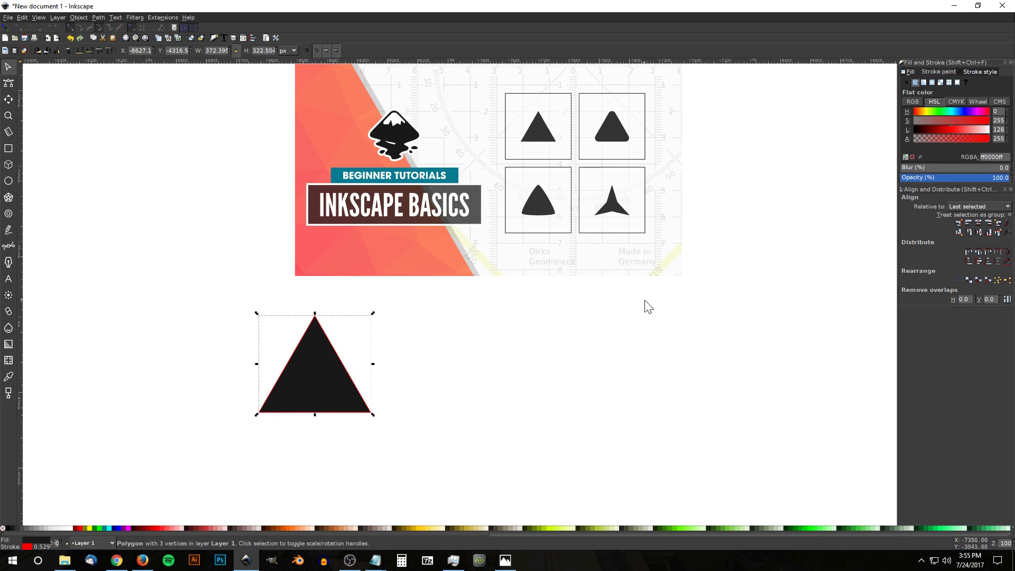
Set the triangle's stroke width to 50 px with round joins
click(974, 72)
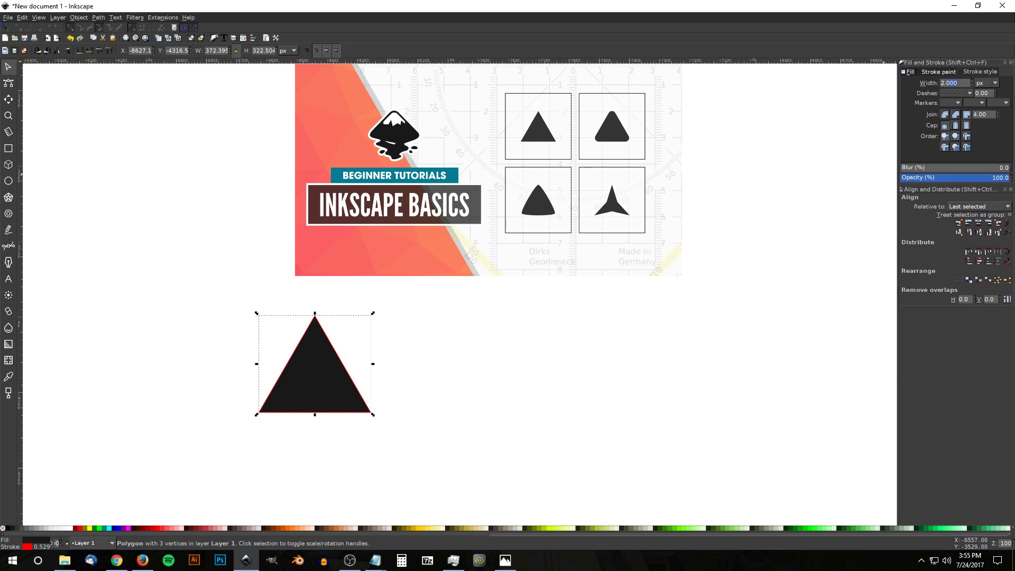
text(50)
key(Return)
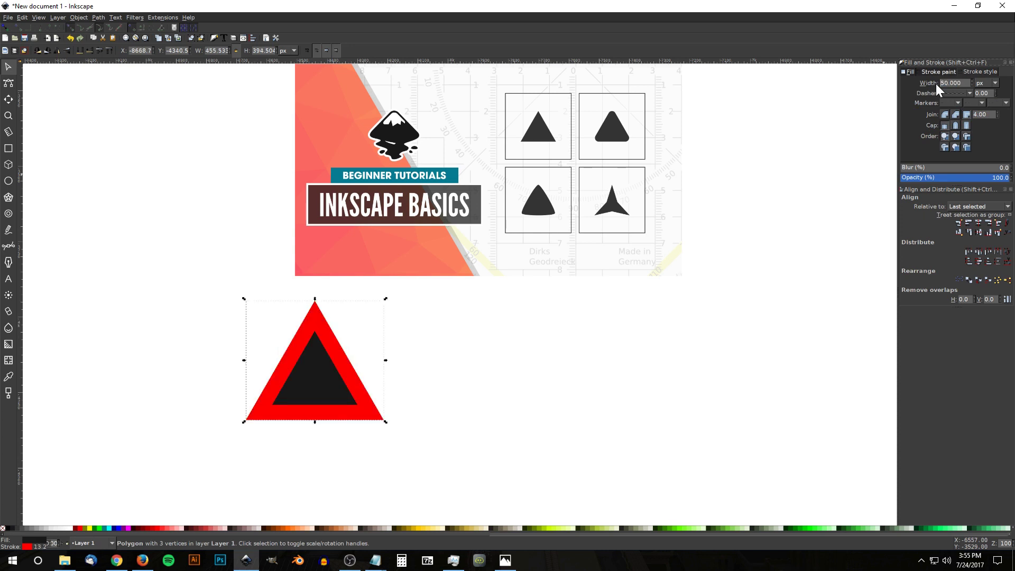
click(944, 114)
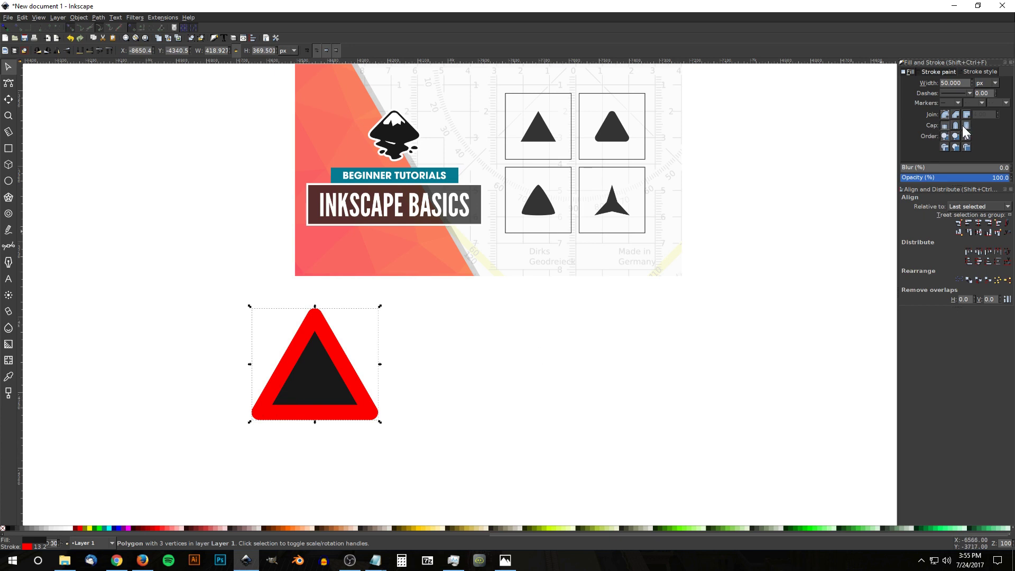
Reduce the stroke width to 5 px
scroll(603, 346, left, 2)
scroll(603, 346, down, 1)
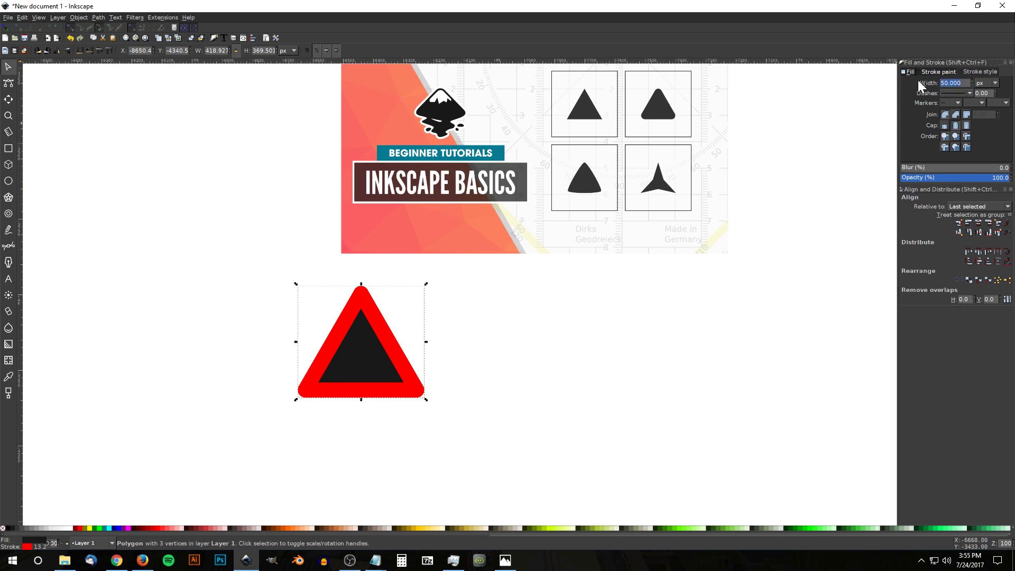
text(5)
key(Return)
Remove the red stroke paint and set the stroke width to 75 px
shift+click(3, 528)
ctrl+scroll(301, 392, up, 4)
ctrl+scroll(349, 396, up, 2)
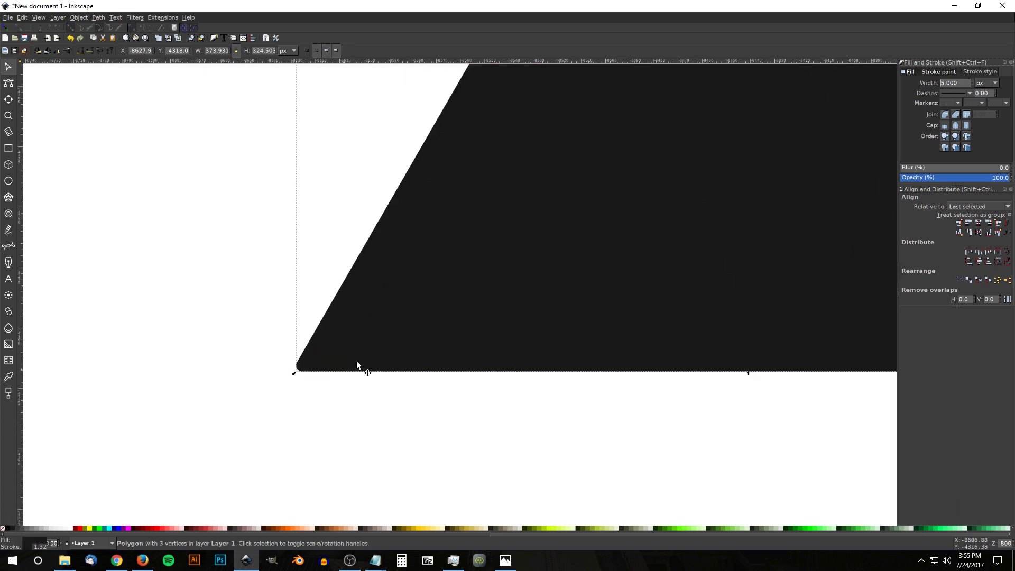
ctrl+scroll(296, 458, down, 5)
ctrl+scroll(313, 394, up, 8)
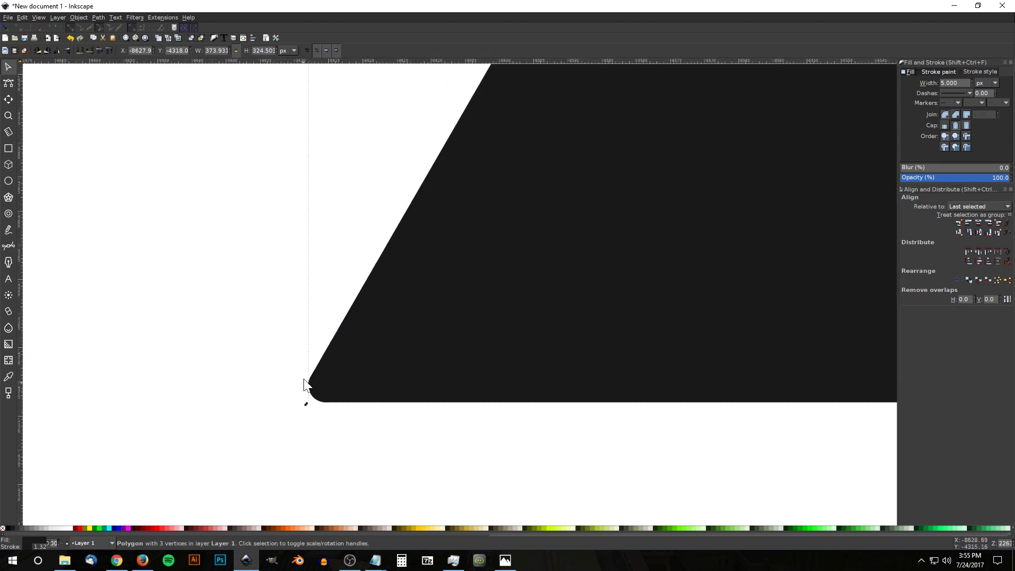
ctrl+scroll(325, 402, down, 9)
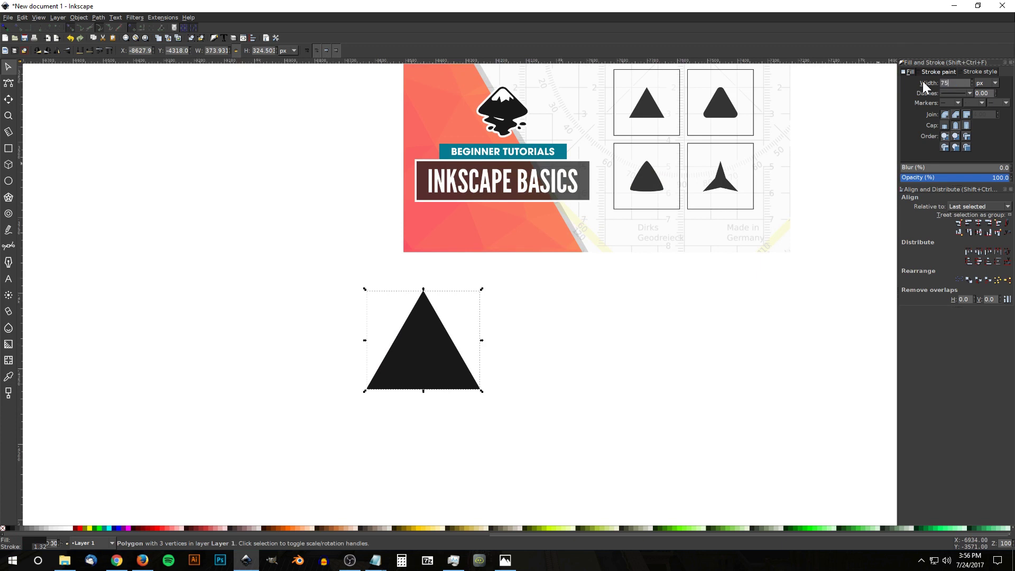
text(75)
key(Return)
Convert the thick stroke to a filled path with Stroke to Path, then shift it left
scroll(381, 381, up, 1)
scroll(380, 382, right, 2)
scroll(381, 382, right, 1)
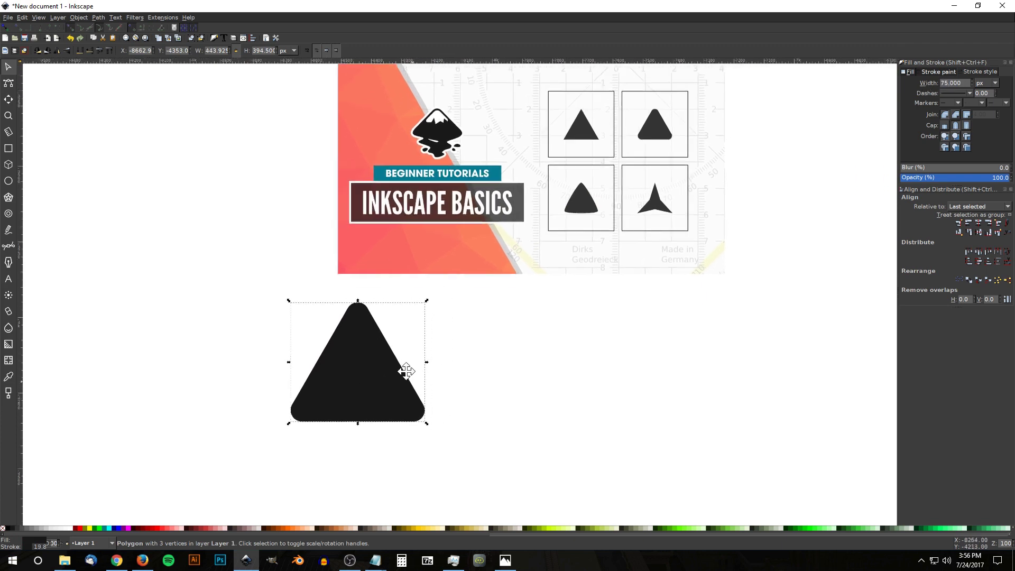
scroll(393, 364, down, 2)
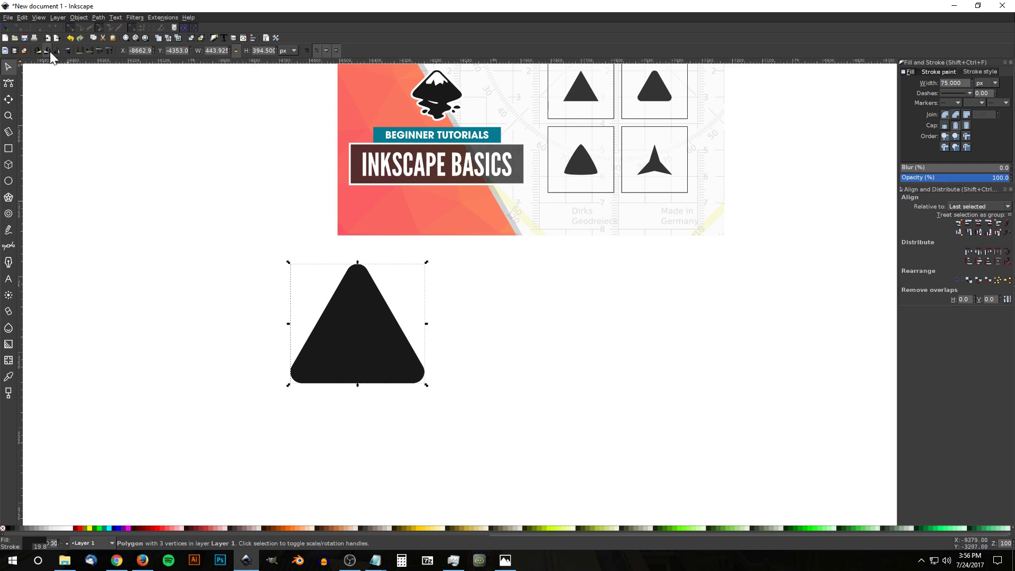
click(93, 16)
click(108, 35)
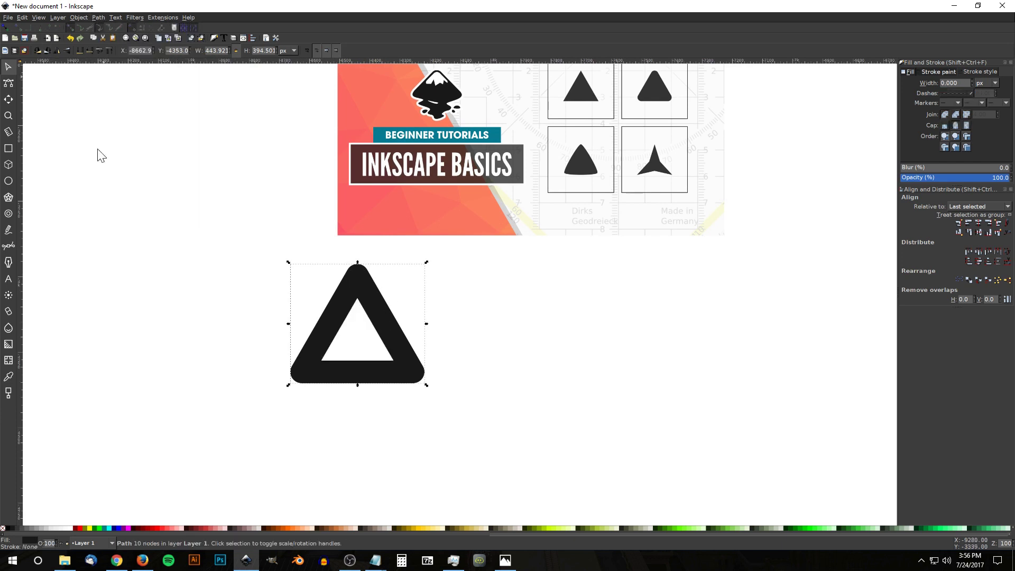
mouse_move(385, 310)
mouse_down()
mouse_move(337, 298)
mouse_move(366, 322)
mouse_move(350, 333)
mouse_up()
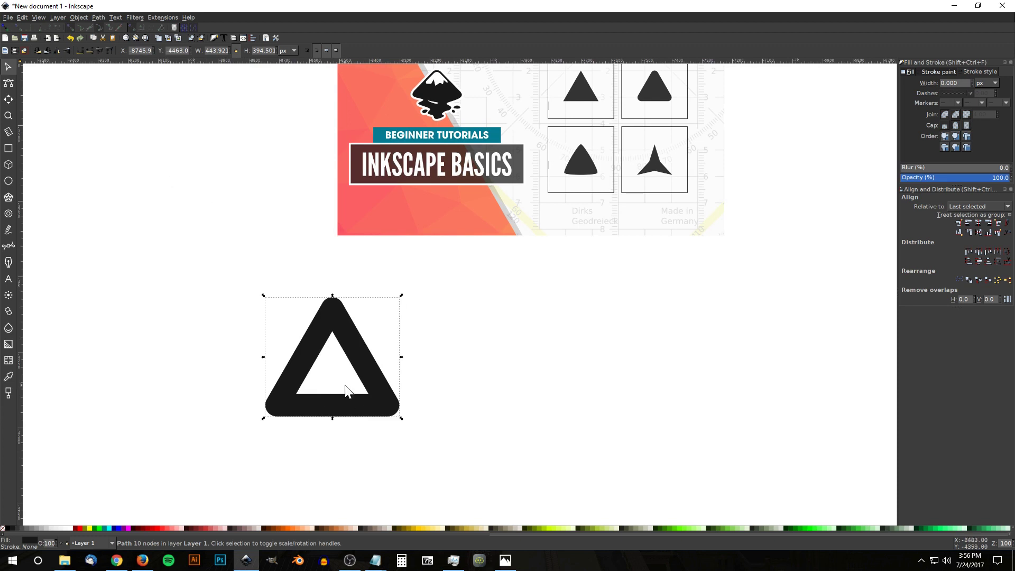
Break Apart the ring, delete the inner triangle, and move the rounded triangle up-left
click(98, 18)
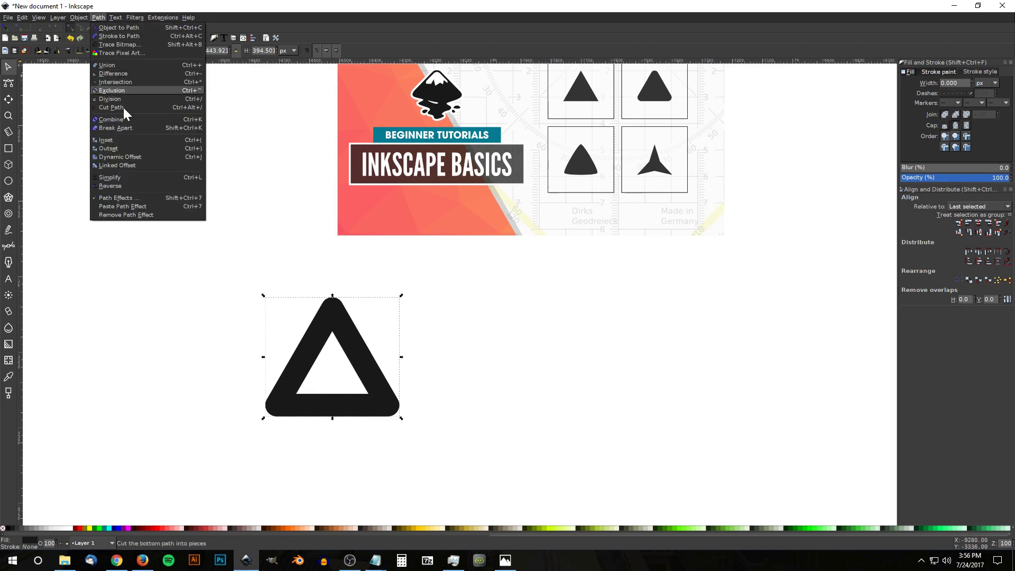
click(118, 128)
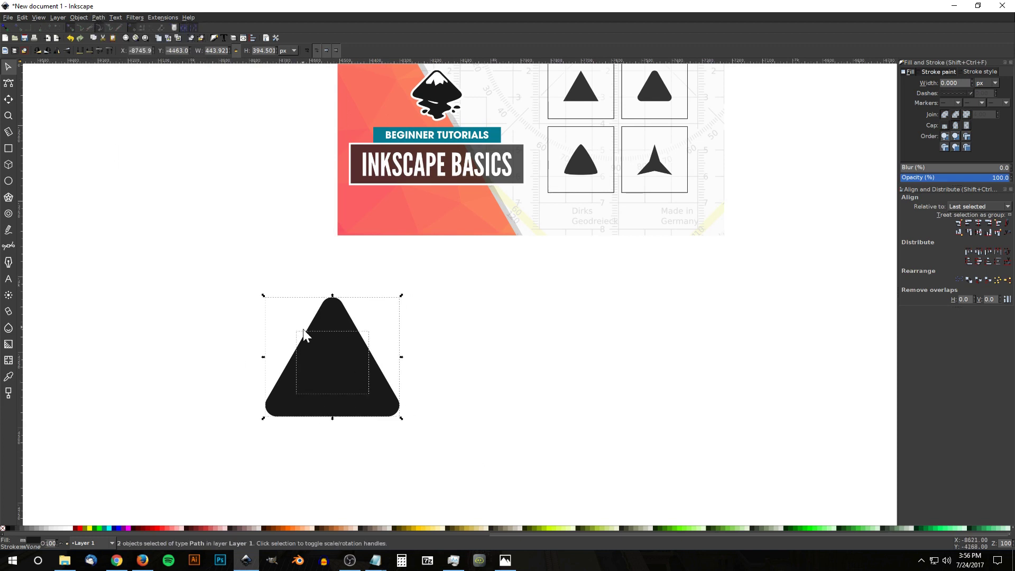
click(614, 294)
drag(336, 376, 674, 338)
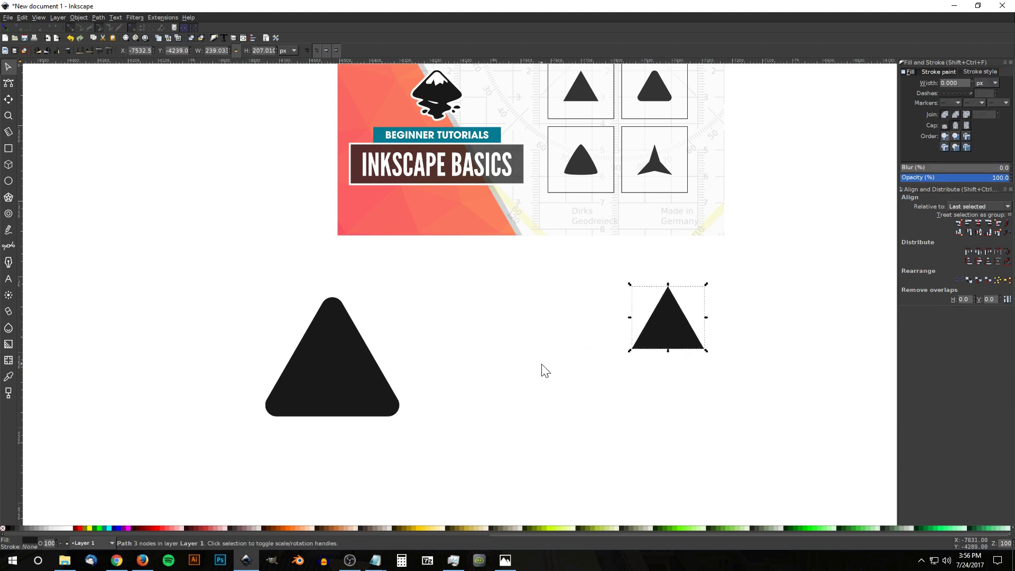
key(Delete)
mouse_move(332, 413)
mouse_down()
mouse_move(154, 256)
mouse_move(209, 175)
mouse_up()
scroll(370, 444, up, 3)
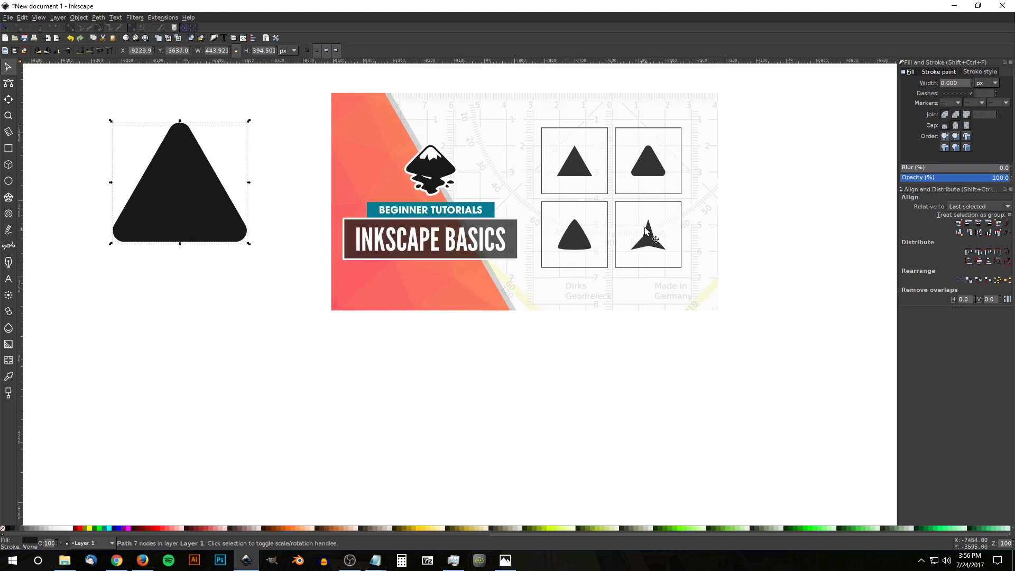
Draw a three-corner star below the reference image and remove its stroke
click(9, 197)
scroll(197, 267, down, 3)
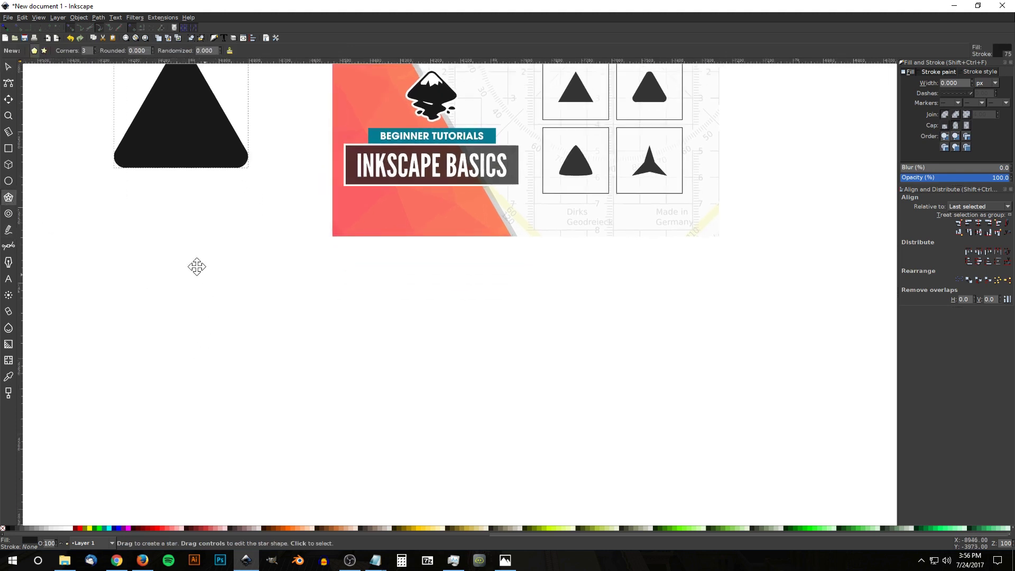
click(43, 50)
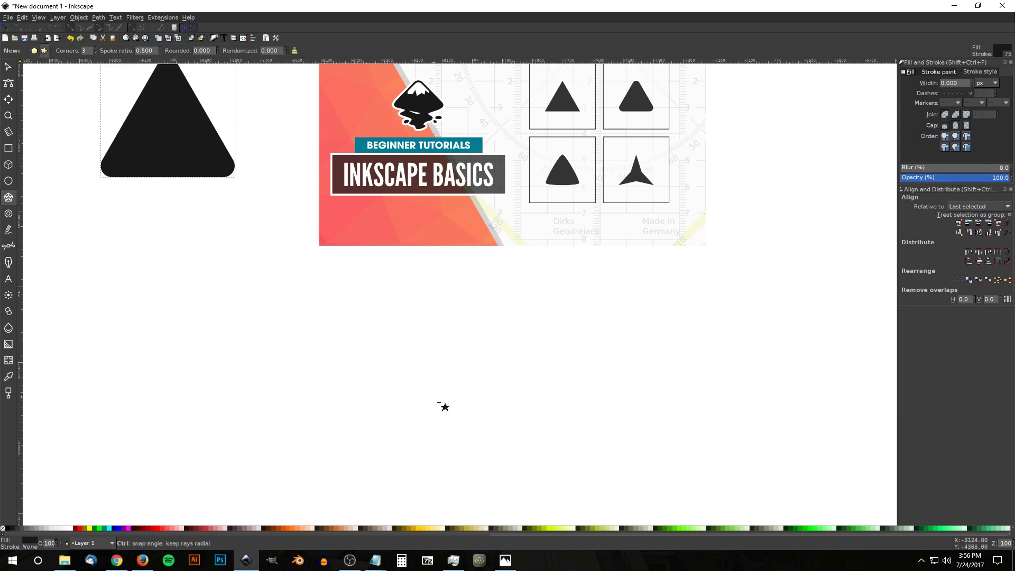
drag(432, 399, 493, 435)
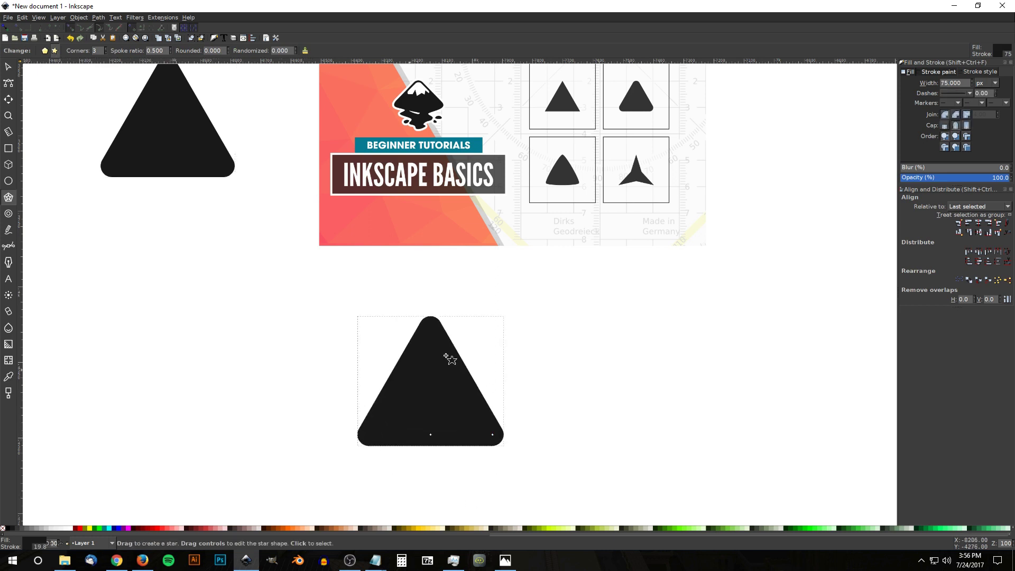
shift+click(3, 528)
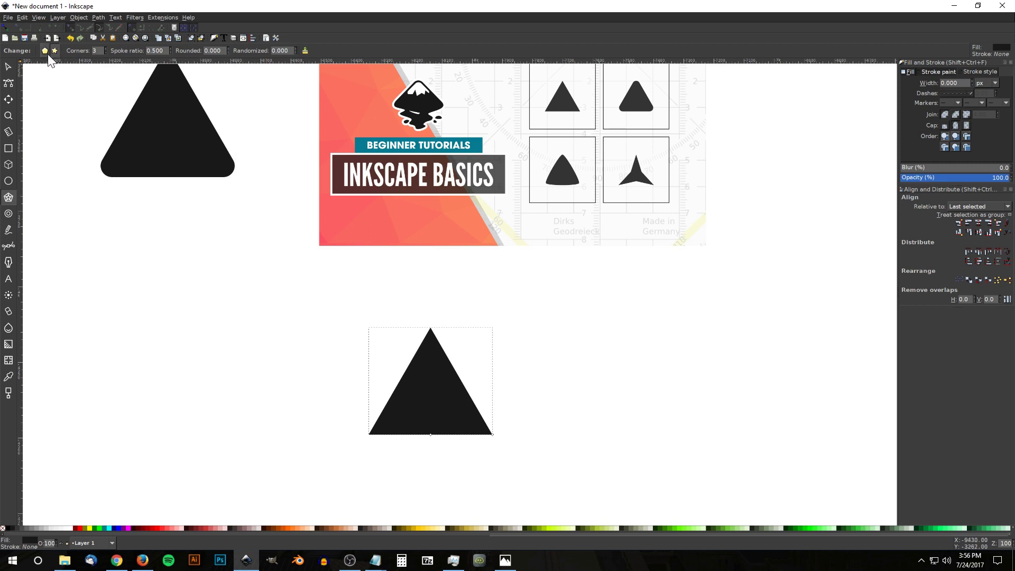
Drag the star's inner handle inward for concave sides, spoke ratio 0.276
mouse_move(430, 435)
mouse_down()
mouse_move(434, 420)
mouse_move(411, 422)
mouse_move(449, 418)
mouse_move(430, 426)
mouse_move(441, 432)
mouse_up()
key(ctrl+z)
mouse_move(431, 435)
mouse_down()
mouse_move(441, 425)
mouse_move(430, 405)
mouse_move(444, 462)
mouse_move(433, 410)
mouse_move(431, 419)
mouse_up()
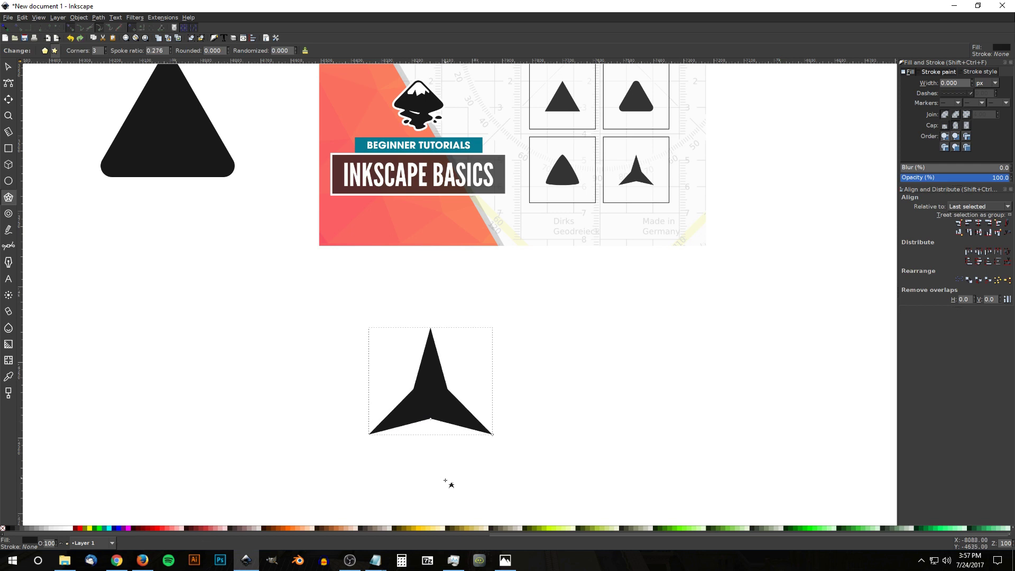
scroll(498, 423, up, 3)
scroll(497, 423, right, 2)
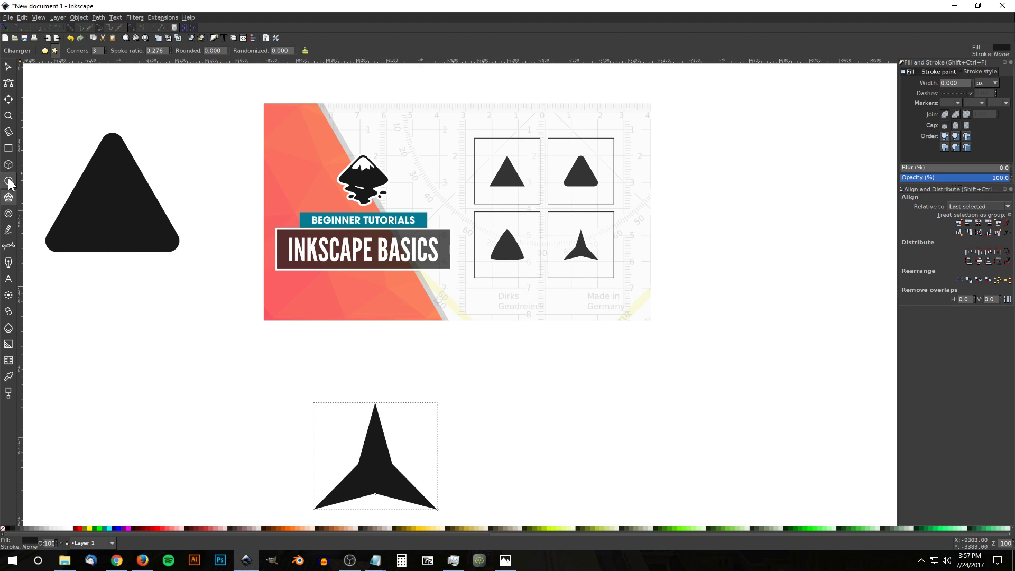
Render a 100 px equilateral triangle with Extensions > Render > Triangle, previewing live
click(163, 16)
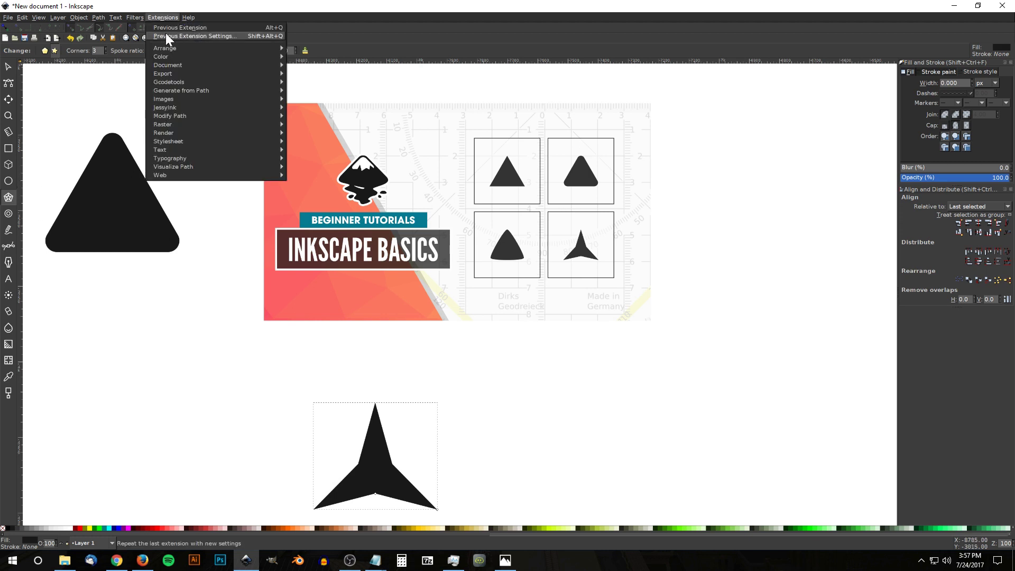
mouse_move(192, 133)
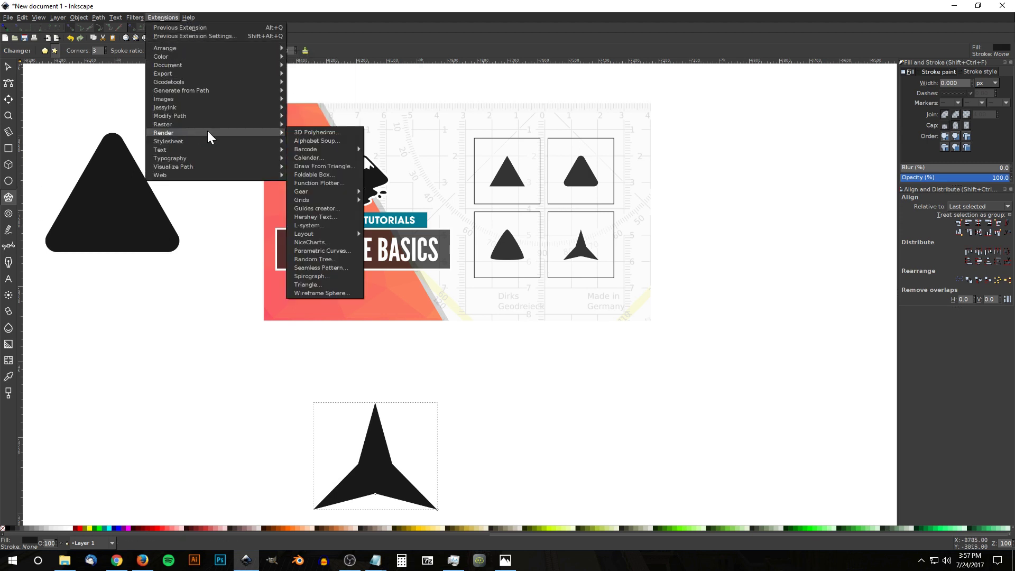
click(316, 286)
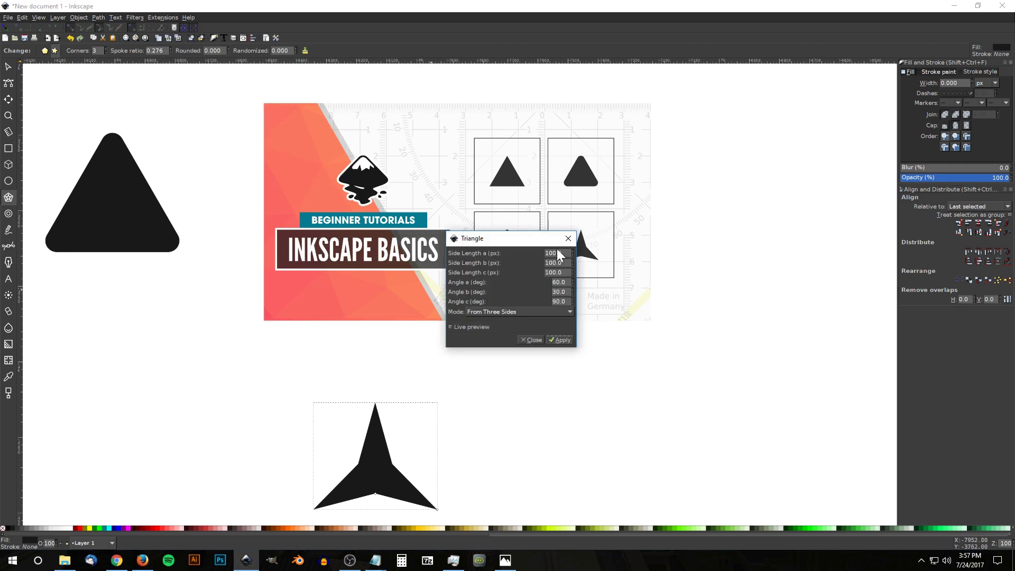
drag(528, 241, 759, 207)
click(680, 293)
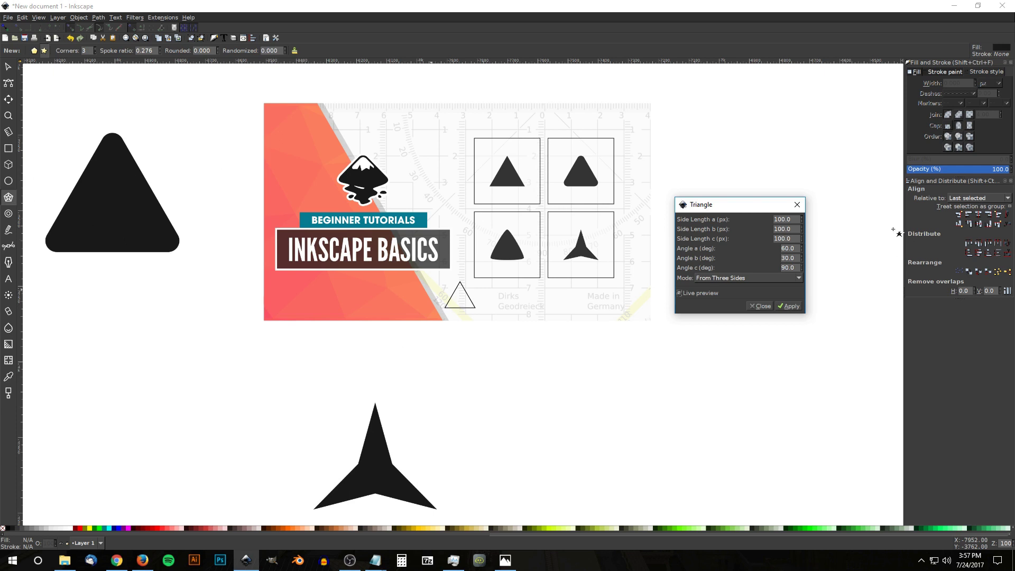
click(795, 303)
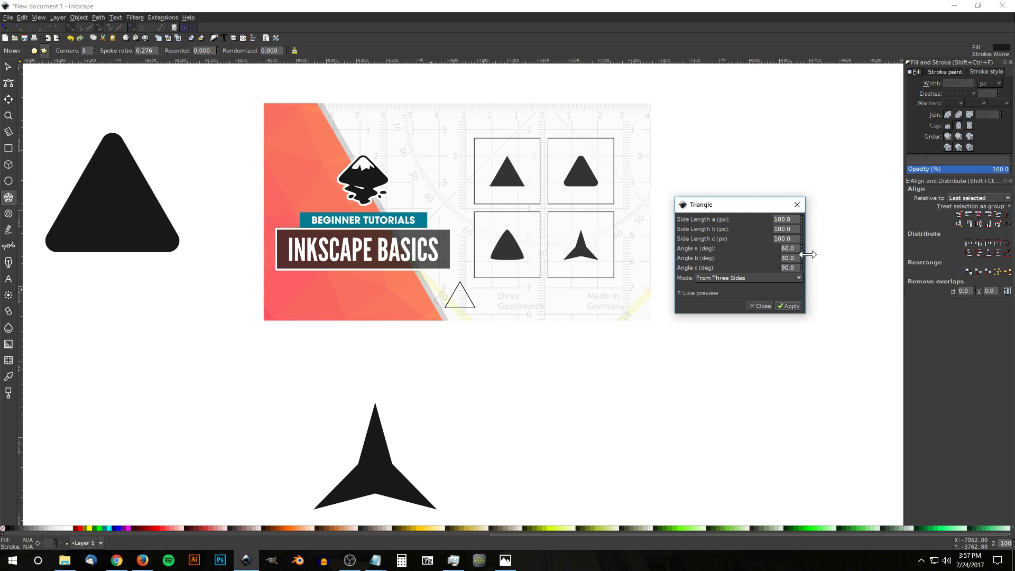
click(798, 208)
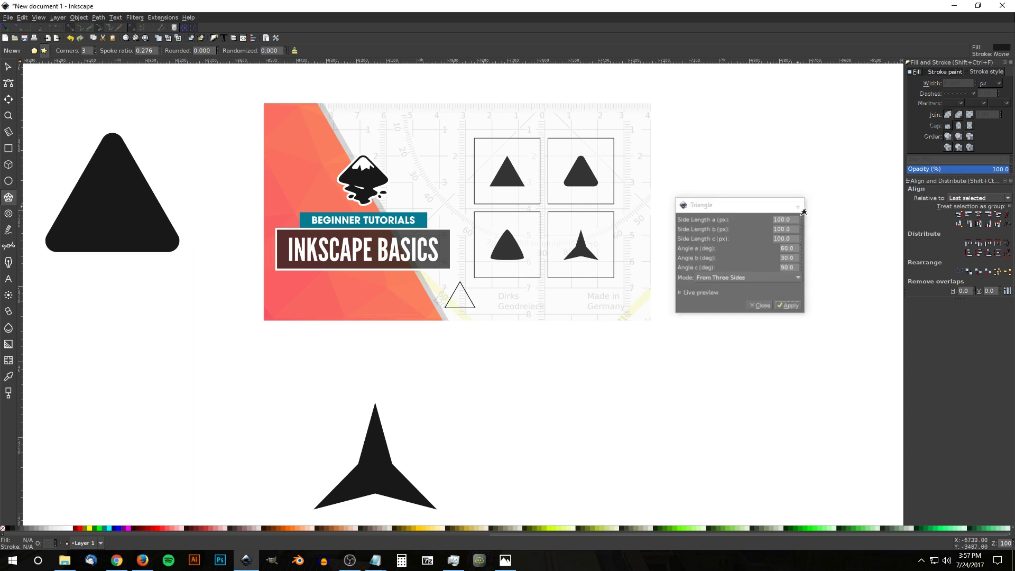